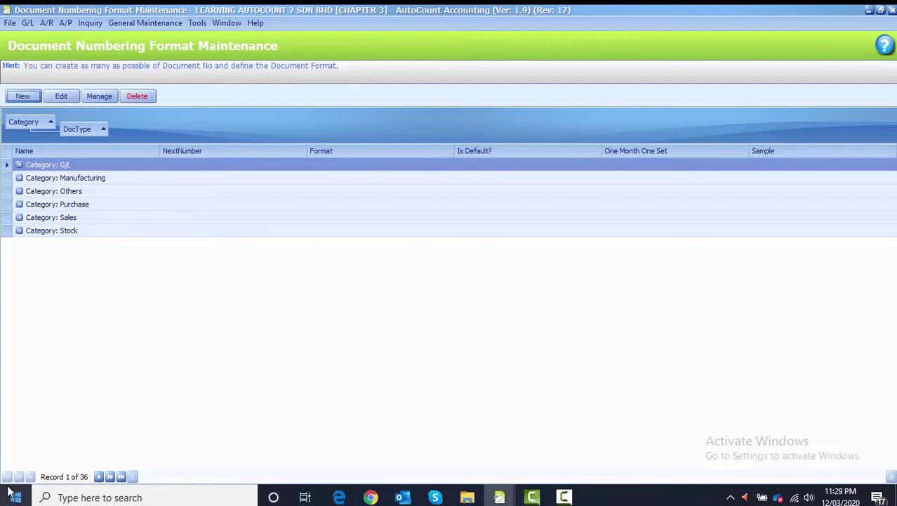
# Expand the G/L category and its Cash Receipt document type to reveal the RV Default format
pyautogui.click(57, 164)
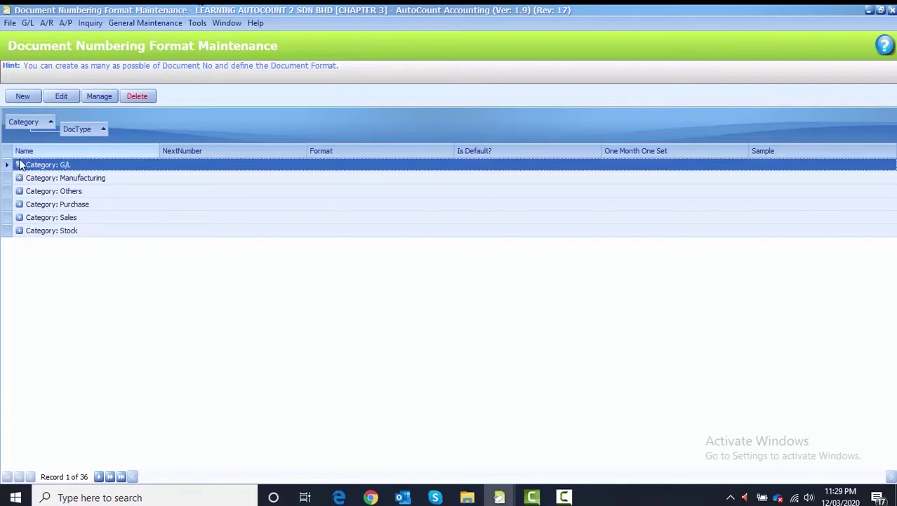
pyautogui.click(20, 165)
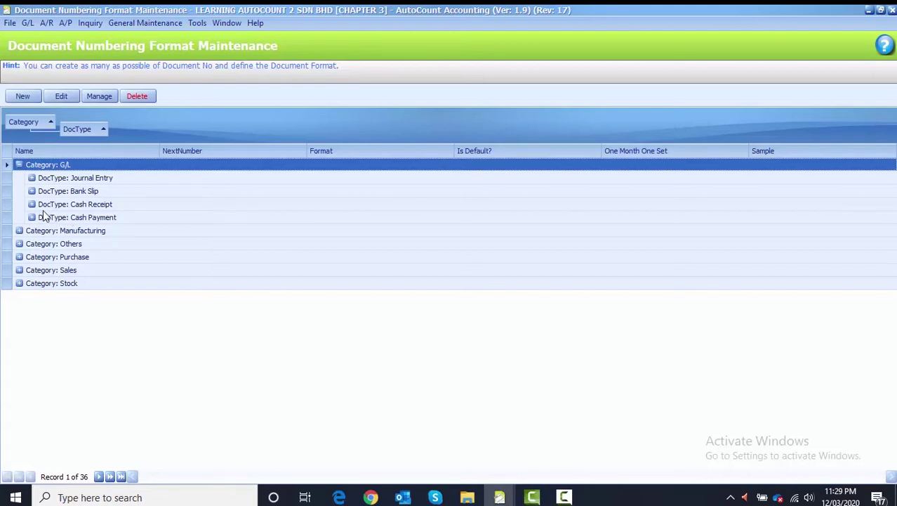
pyautogui.click(40, 205)
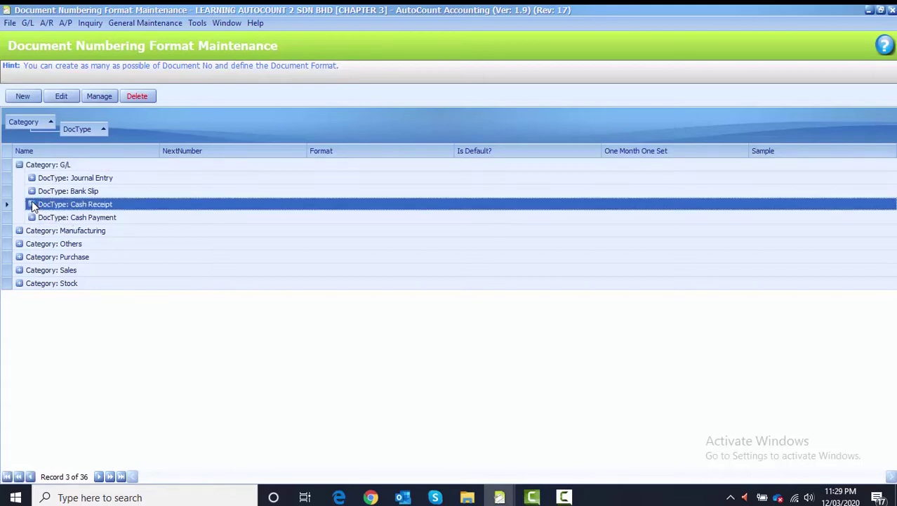
pyautogui.click(31, 204)
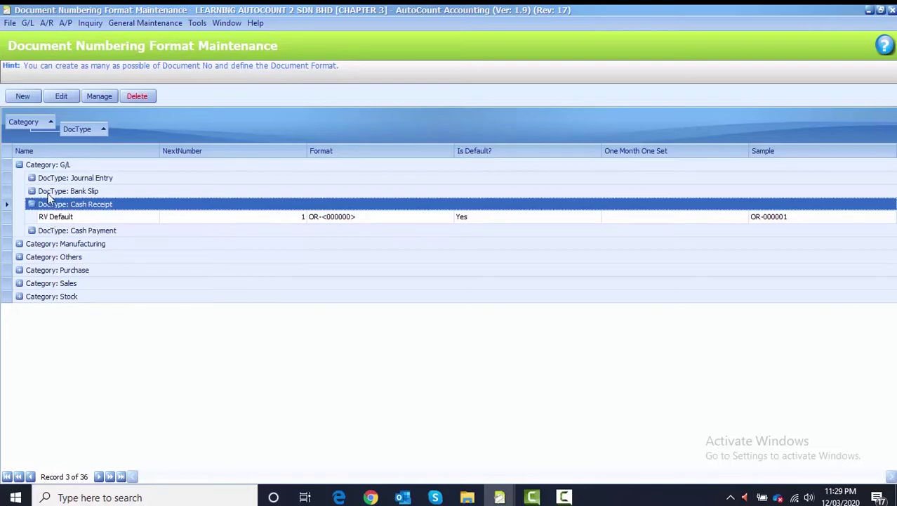
# Create Cash Receipt format OR-CASH with next number 10001 and format OR-<00000>
pyautogui.click(24, 101)
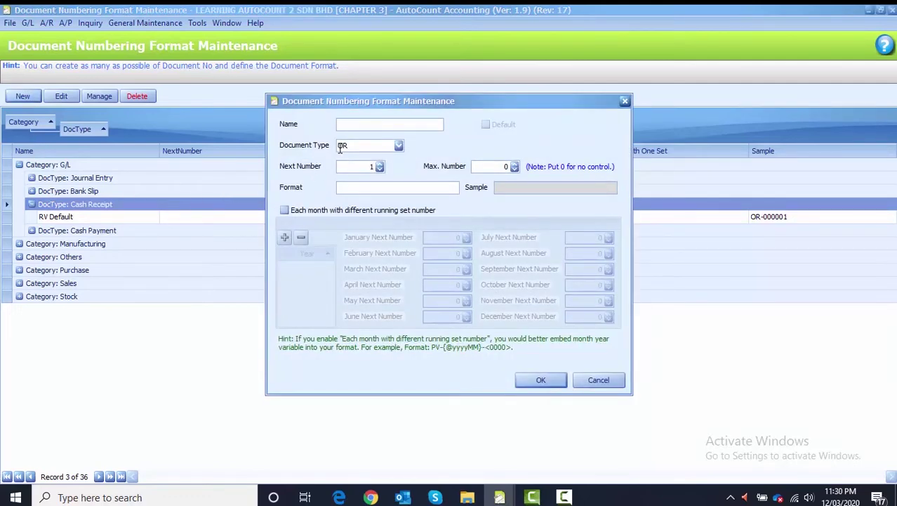
pyautogui.write('OR')
pyautogui.write('-CA')
pyautogui.write('SH')
pyautogui.write('000')
pyautogui.write('1')
pyautogui.click(344, 190)
pyautogui.write('OR')
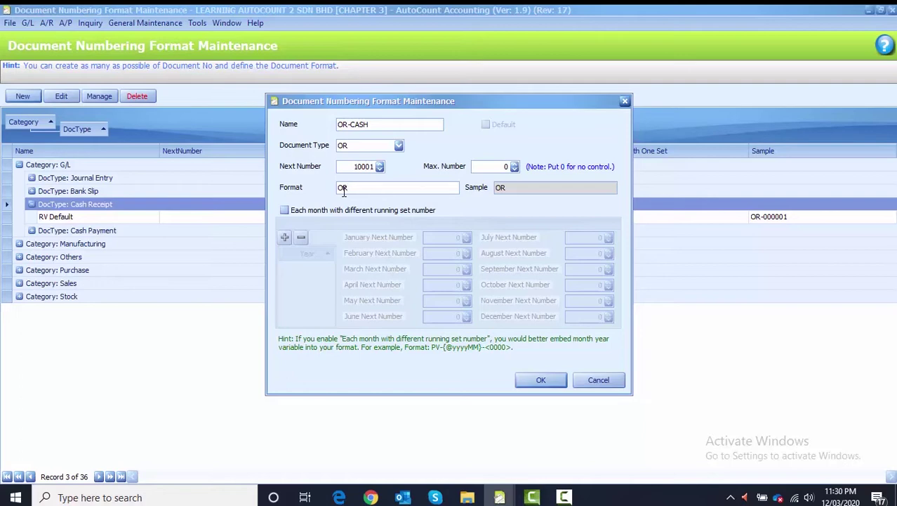
pyautogui.write('-<')
pyautogui.write('00')
pyautogui.write('0')
pyautogui.write('0')
pyautogui.write('0>')
pyautogui.press('BackSpace')
pyautogui.write('>')
pyautogui.click(534, 385)
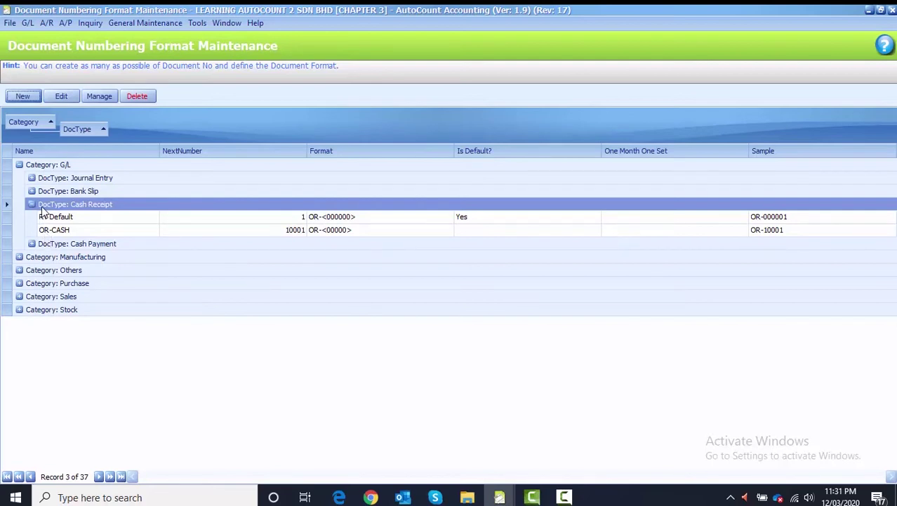
# Create Cash Receipt format OR-CIMB with next number 77789 and format OR-<00000>
pyautogui.click(23, 96)
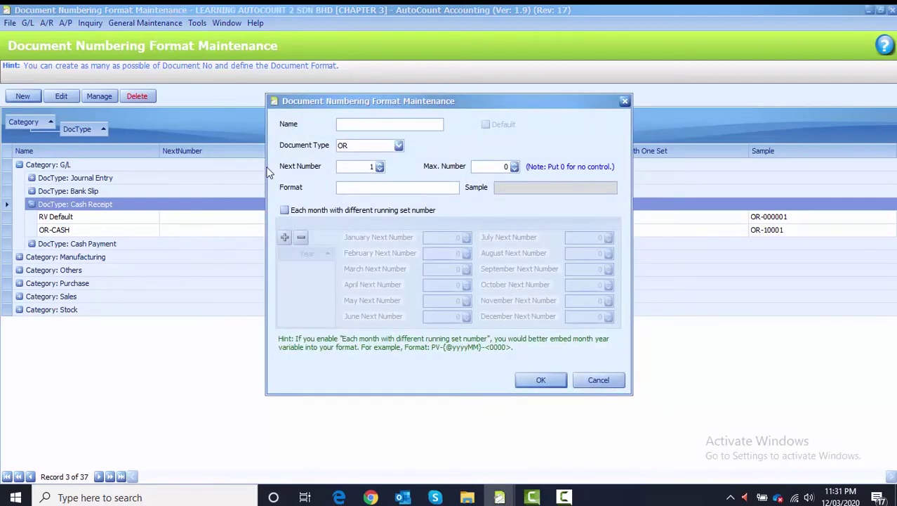
pyautogui.write('OR-CIMB')
pyautogui.click(366, 169)
pyautogui.write('77789')
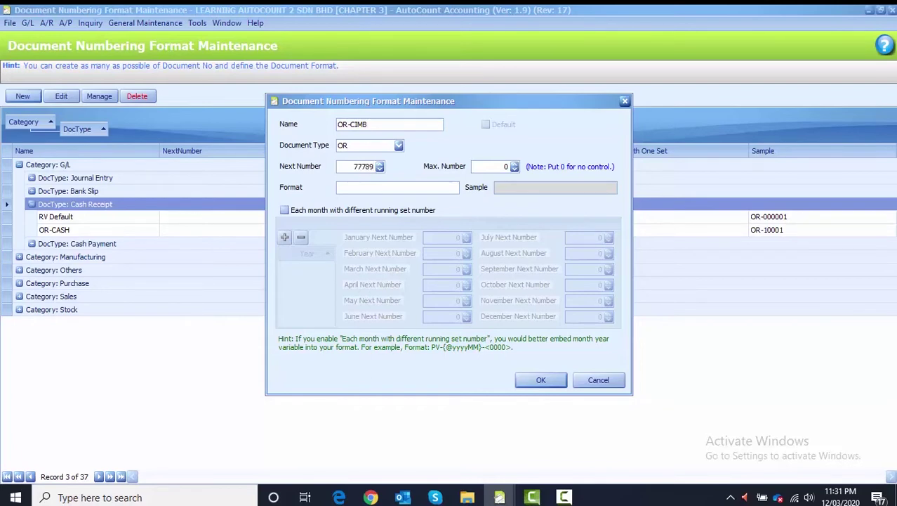
pyautogui.click(344, 187)
pyautogui.write('OR-<00000')
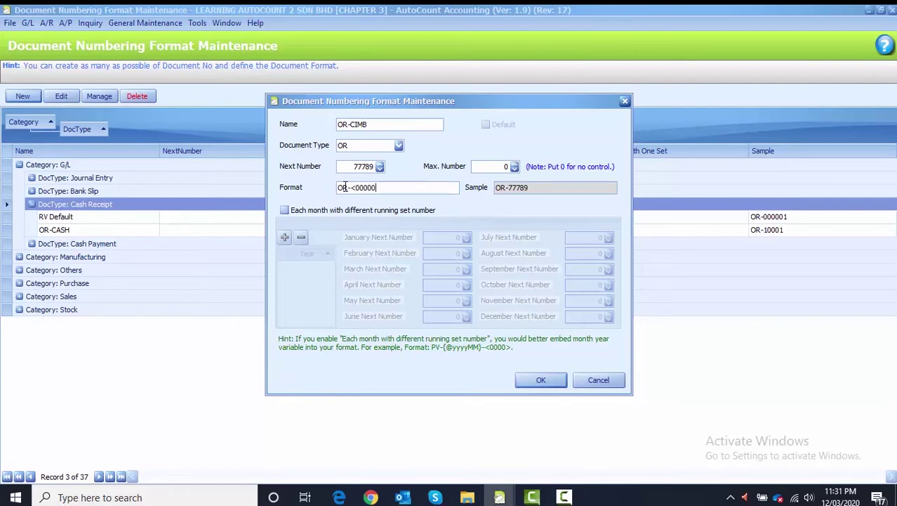
pyautogui.write('>')
pyautogui.click(534, 381)
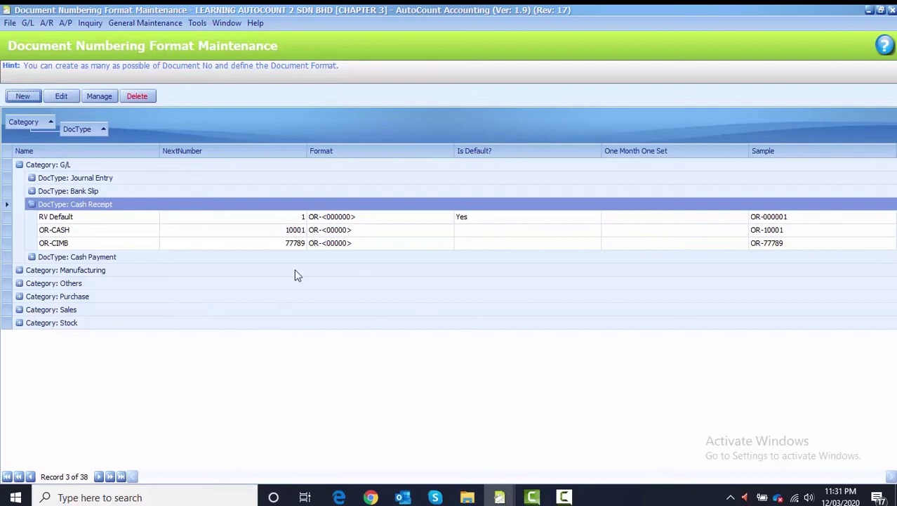
pyautogui.click(37, 258)
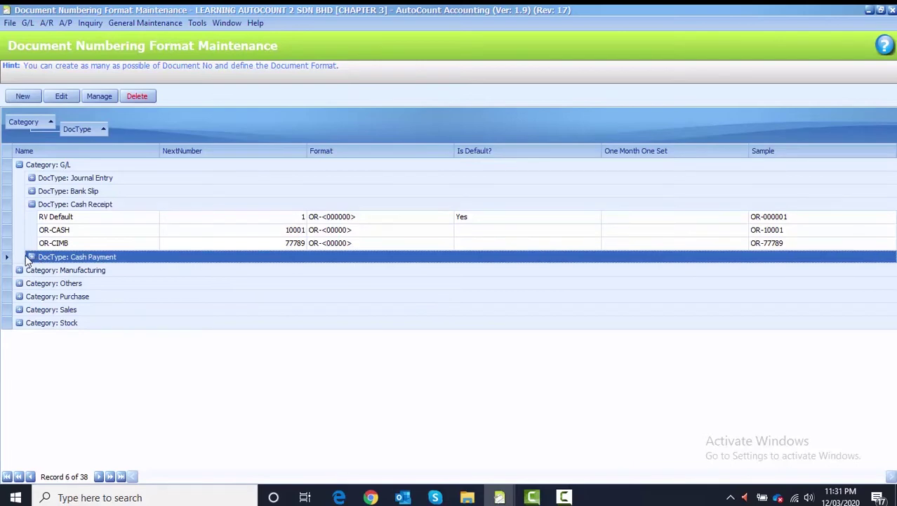
# Add Cash Payment format CPV with next number 9001 and format CPV-<0000>
pyautogui.click(31, 258)
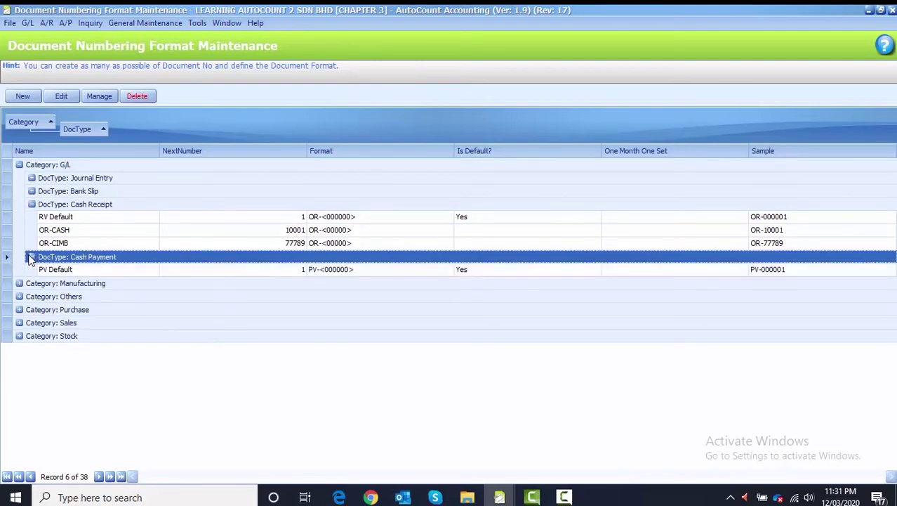
pyautogui.click(22, 98)
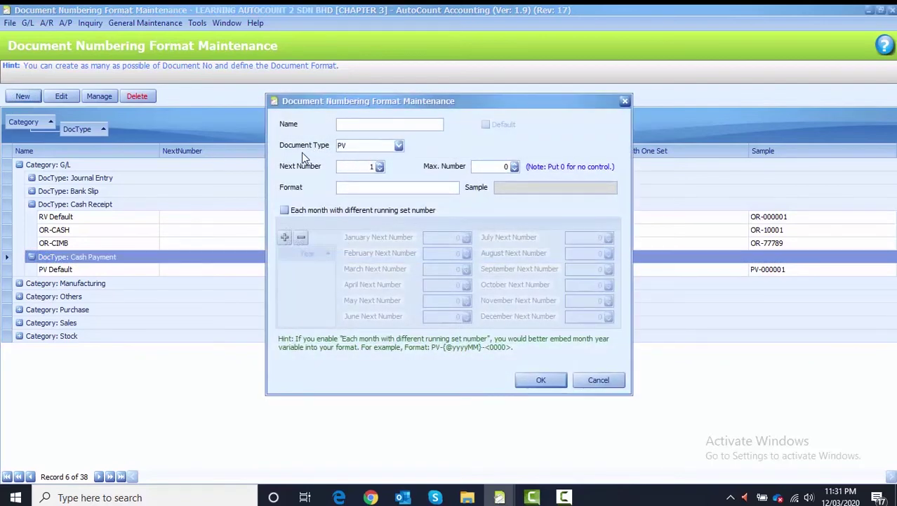
pyautogui.write('CPV')
pyautogui.click(365, 167)
pyautogui.write('00')
pyautogui.click(362, 187)
pyautogui.write('CPV')
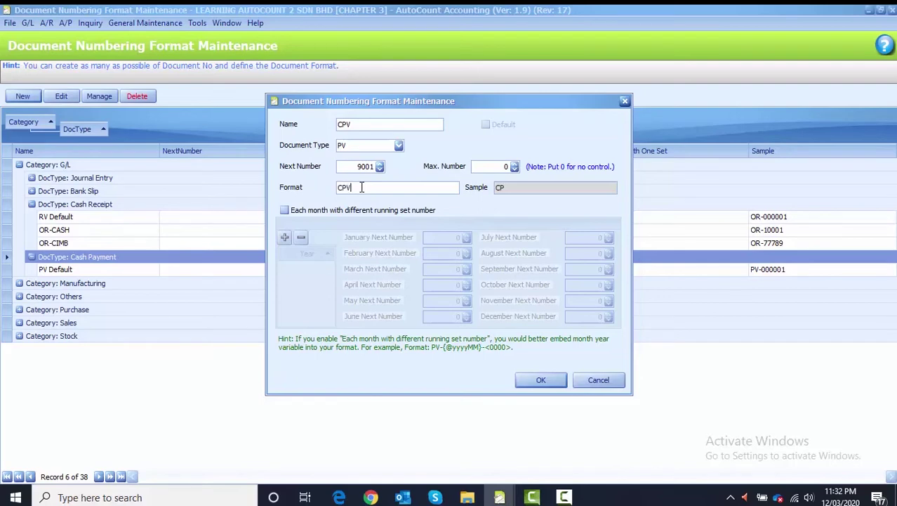
pyautogui.write('-<0000?')
pyautogui.press('BackSpace')
pyautogui.write('>')
pyautogui.click(542, 379)
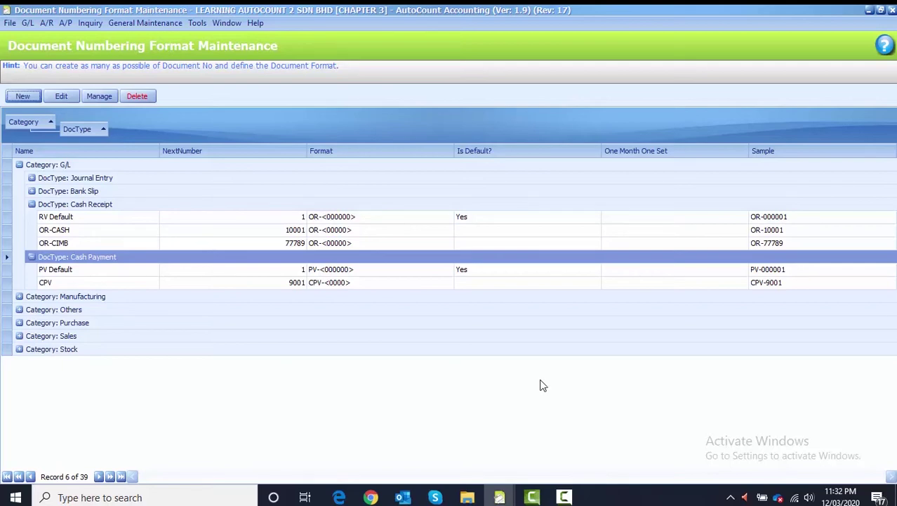
# Under Purchase, add Purchase Invoice format PINV with next number 55 and format PINV-<0000>
pyautogui.click(20, 324)
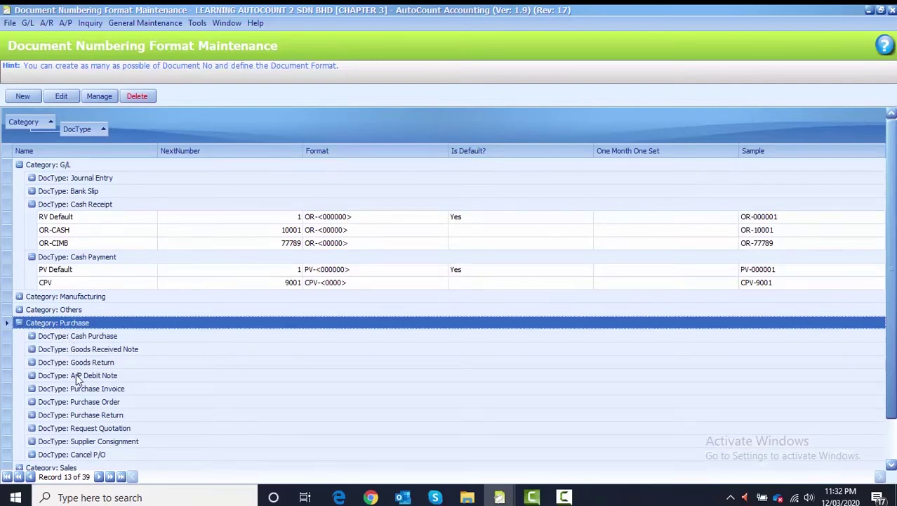
pyautogui.scroll(-1, 78, 379)
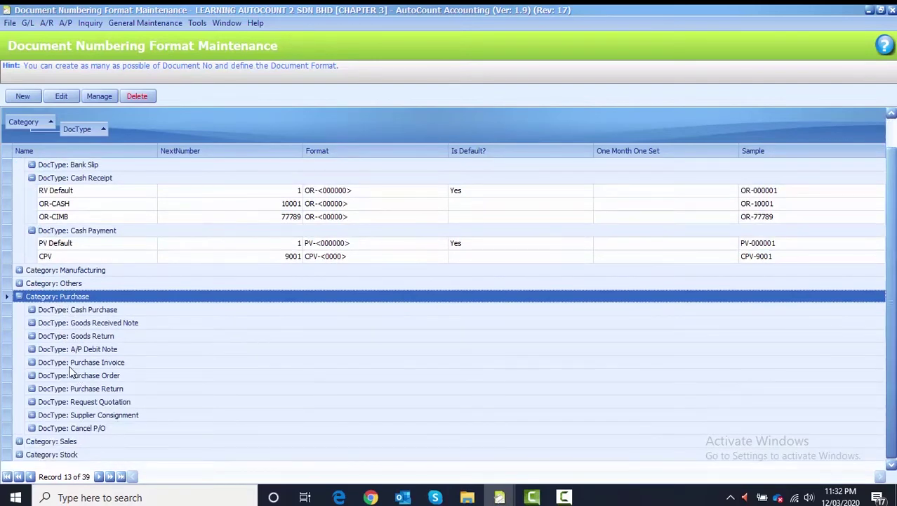
pyautogui.click(32, 363)
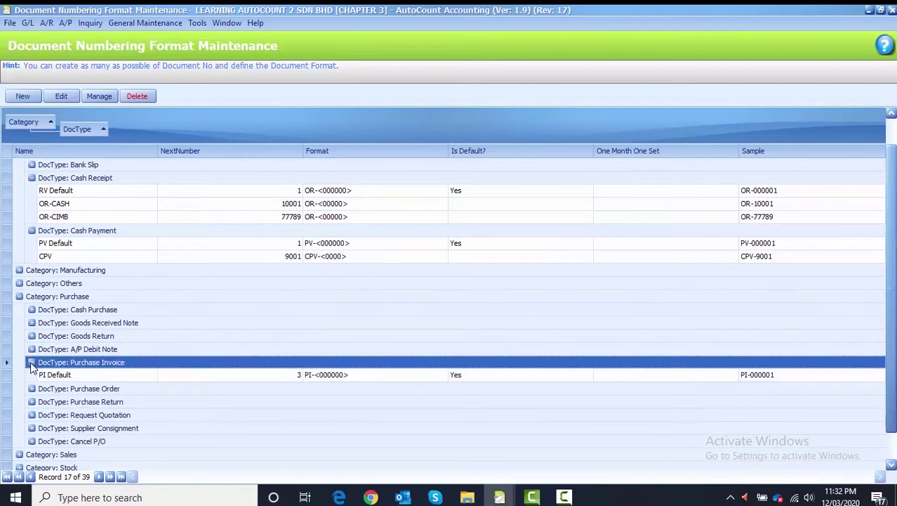
pyautogui.click(27, 98)
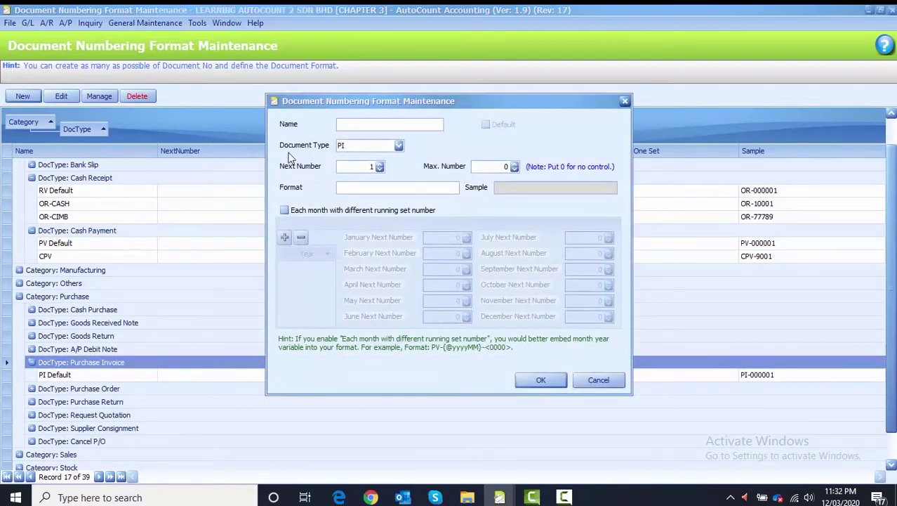
pyautogui.write('PINV')
pyautogui.click(373, 165)
pyautogui.write('1')
pyautogui.write('5')
pyautogui.write('PINV-')
pyautogui.write('<')
pyautogui.write('0')
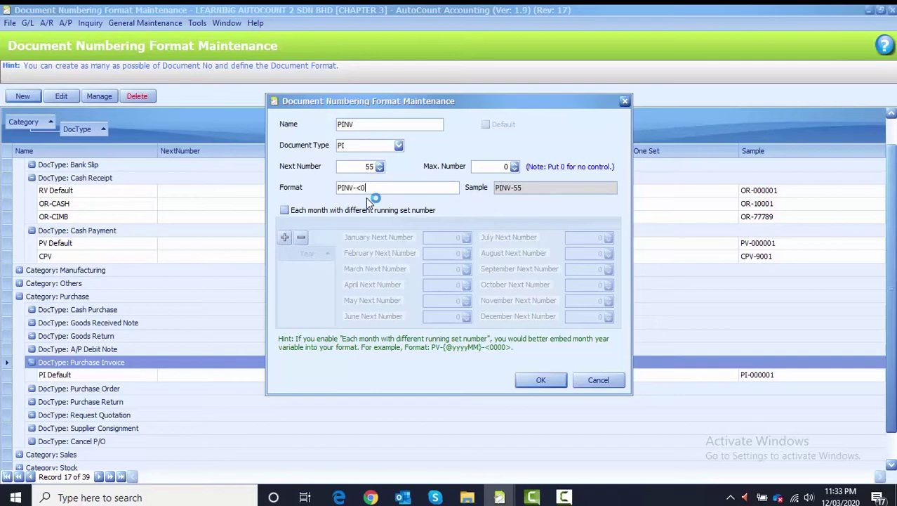
pyautogui.write('000>')
pyautogui.click(532, 381)
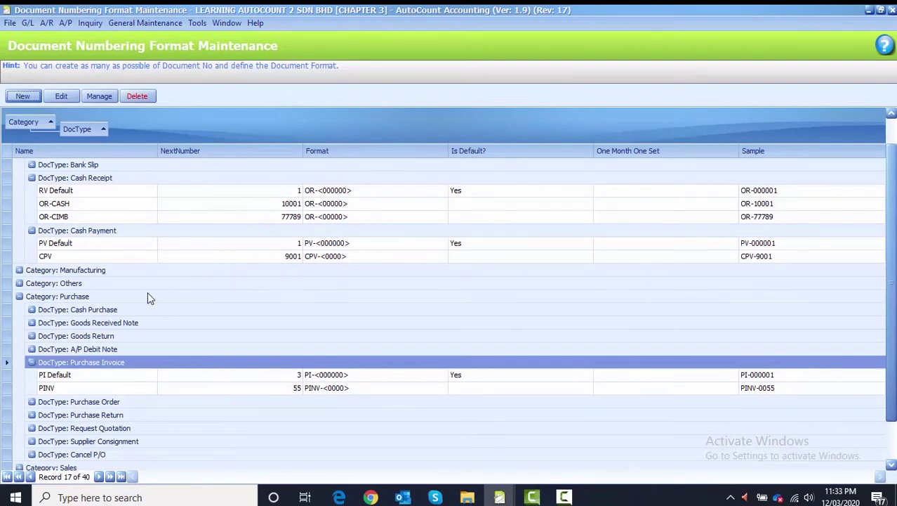
pyautogui.scroll(-1, 145, 321)
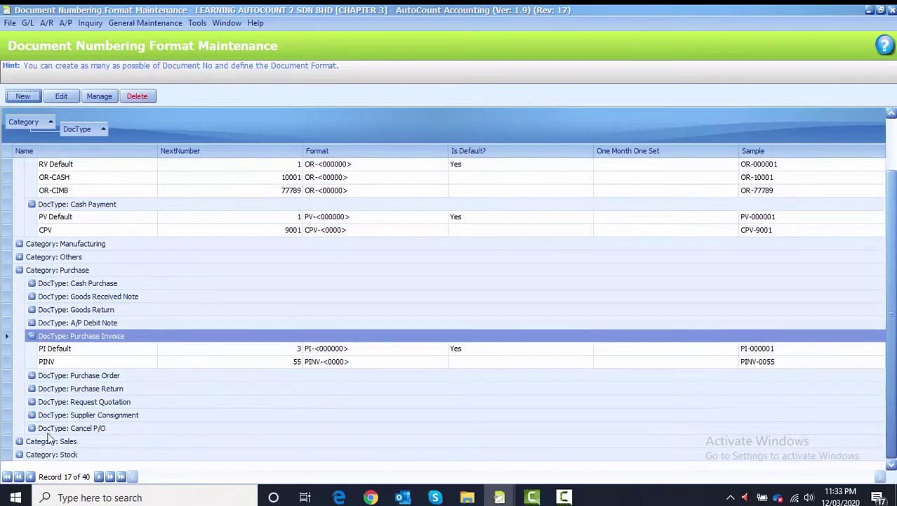
pyautogui.click(20, 441)
# Under Sales, add Invoice format INV with format INV-<0000> starting at 1
pyautogui.scroll(-3, 116, 446)
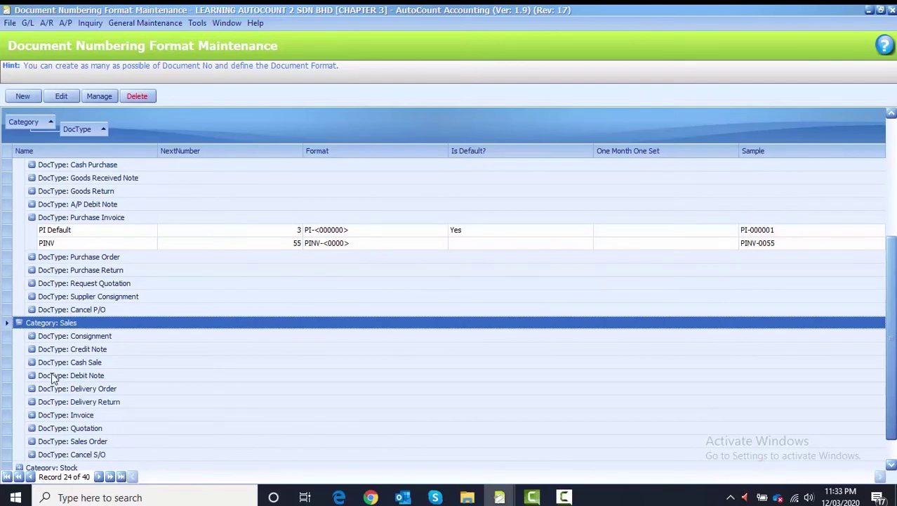
pyautogui.click(40, 415)
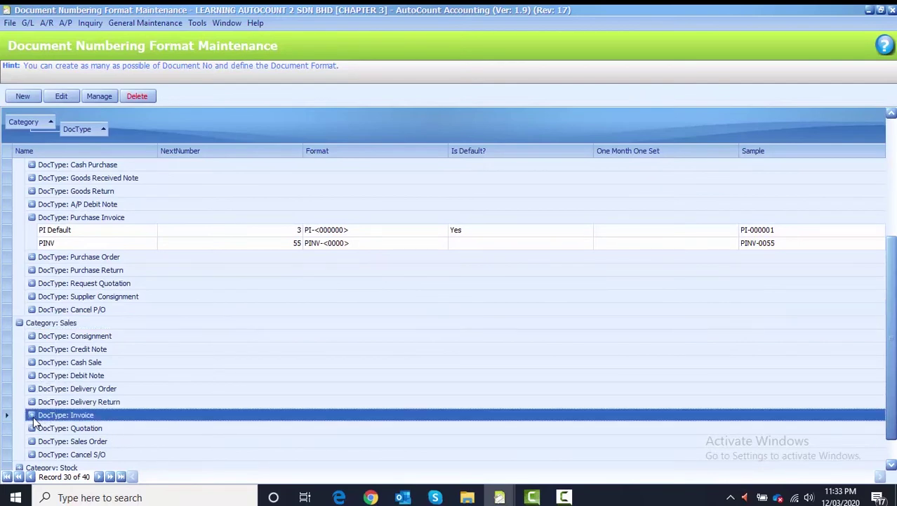
pyautogui.click(33, 416)
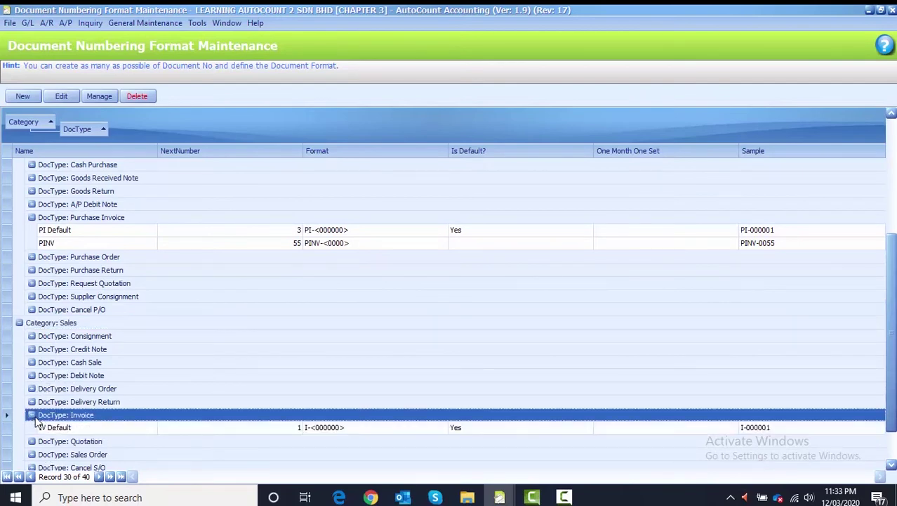
pyautogui.click(23, 98)
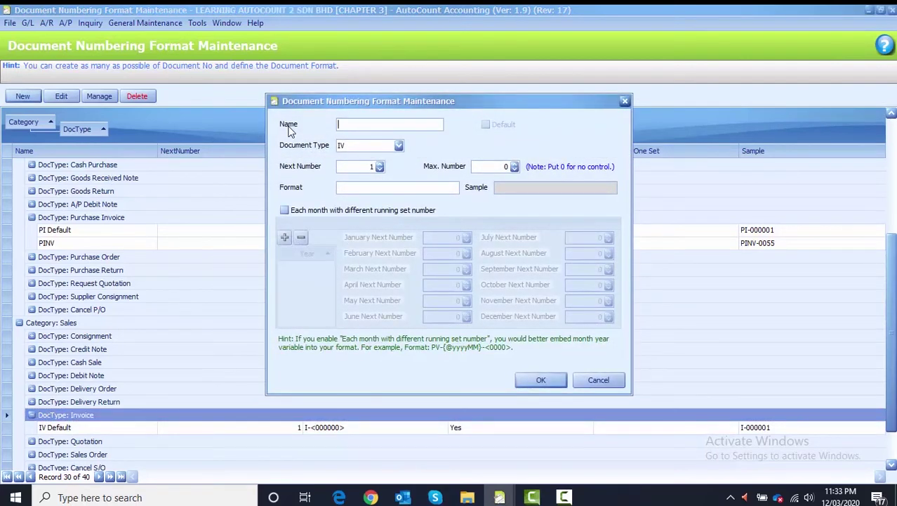
pyautogui.write('INV')
pyautogui.click(344, 187)
pyautogui.write('INV-<0000>')
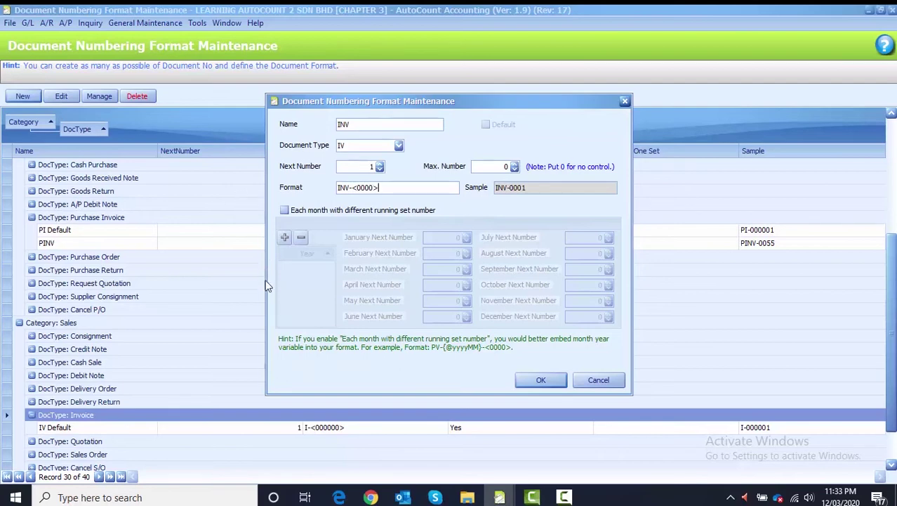
pyautogui.click(536, 380)
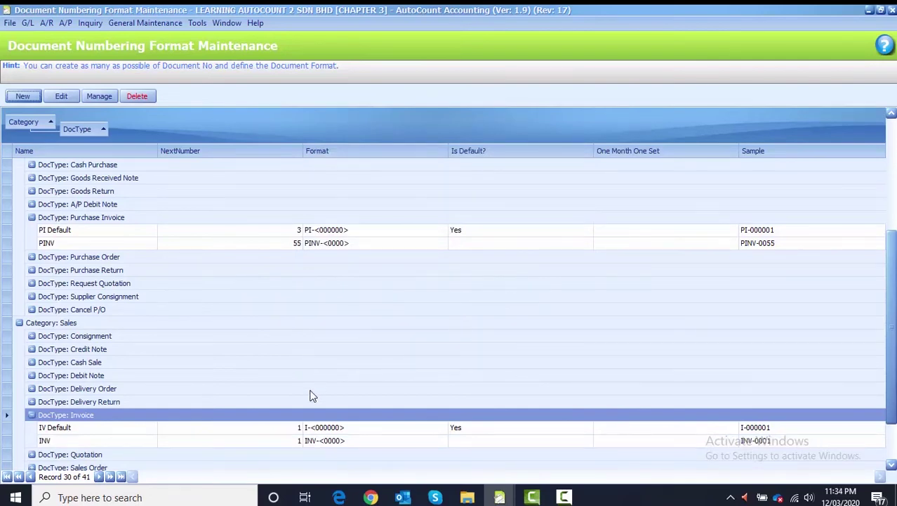
pyautogui.scroll(1, 312, 396)
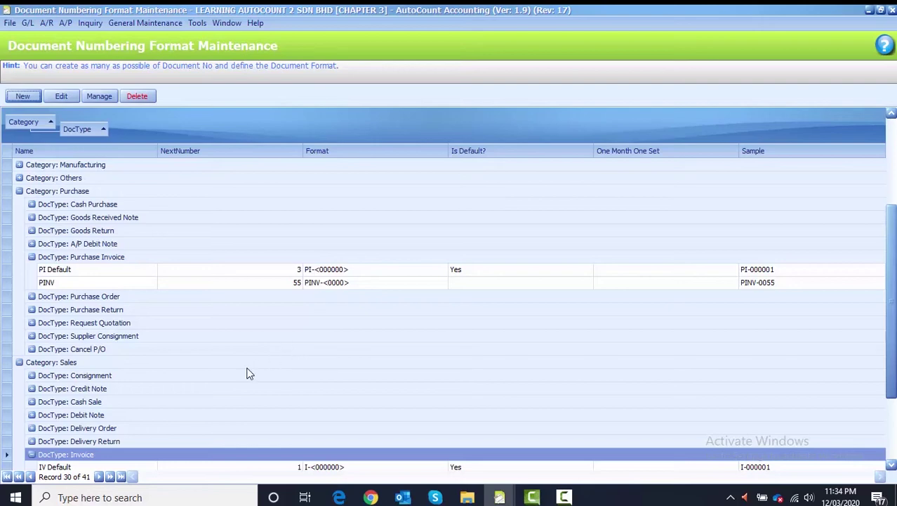
pyautogui.click(159, 257)
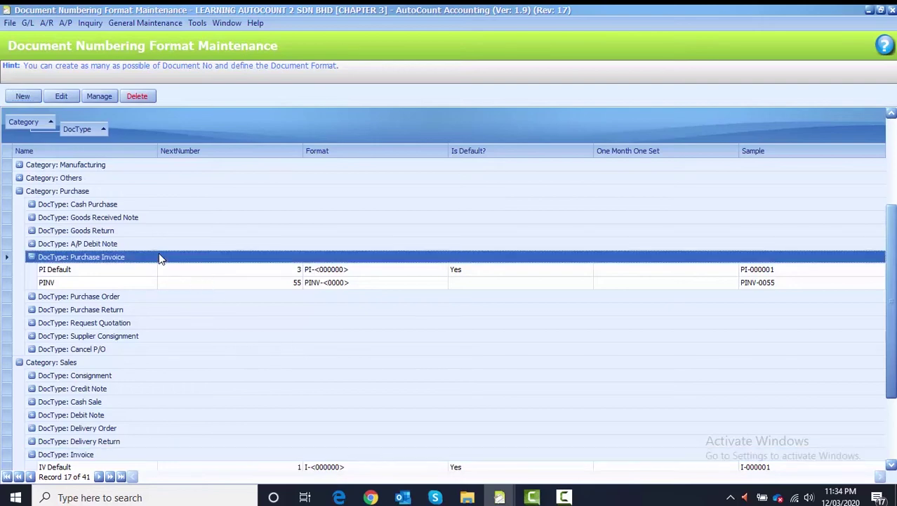
# Set PINV as the default Purchase Invoice numbering format in the Manage dialog
pyautogui.click(99, 101)
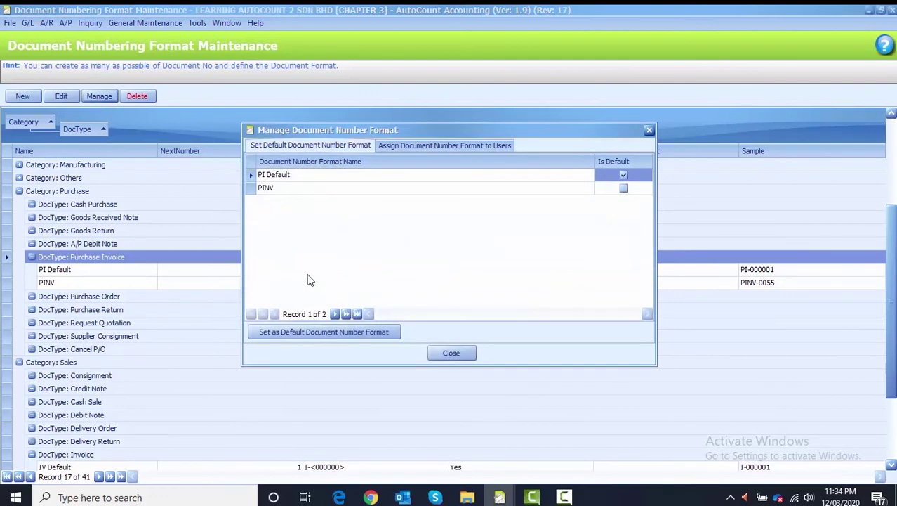
pyautogui.click(290, 191)
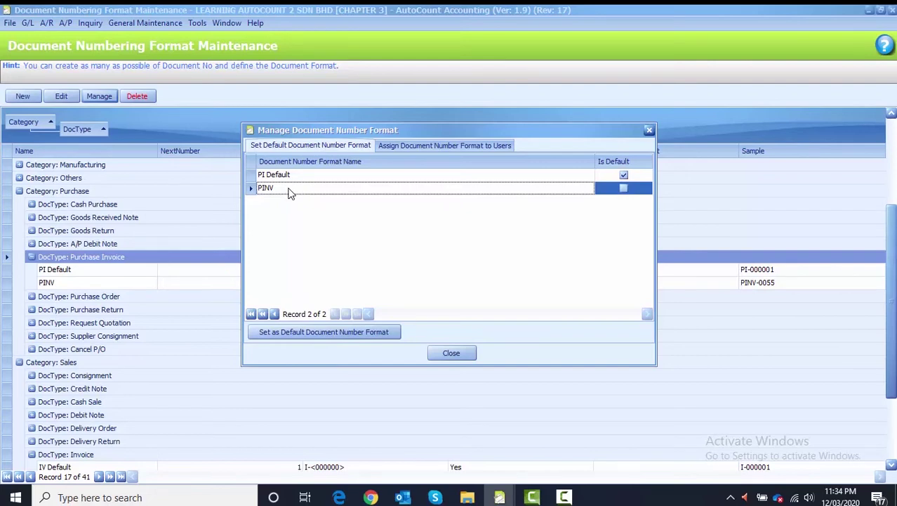
pyautogui.click(286, 333)
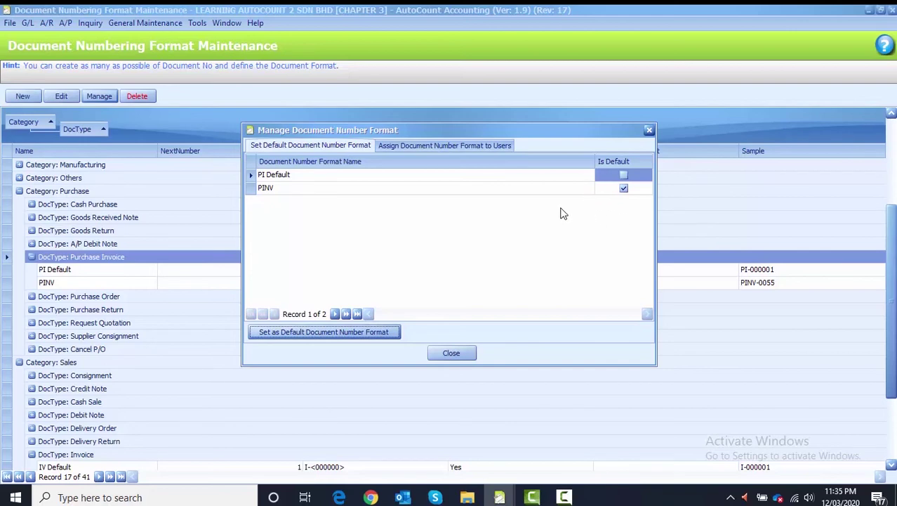
pyautogui.click(453, 353)
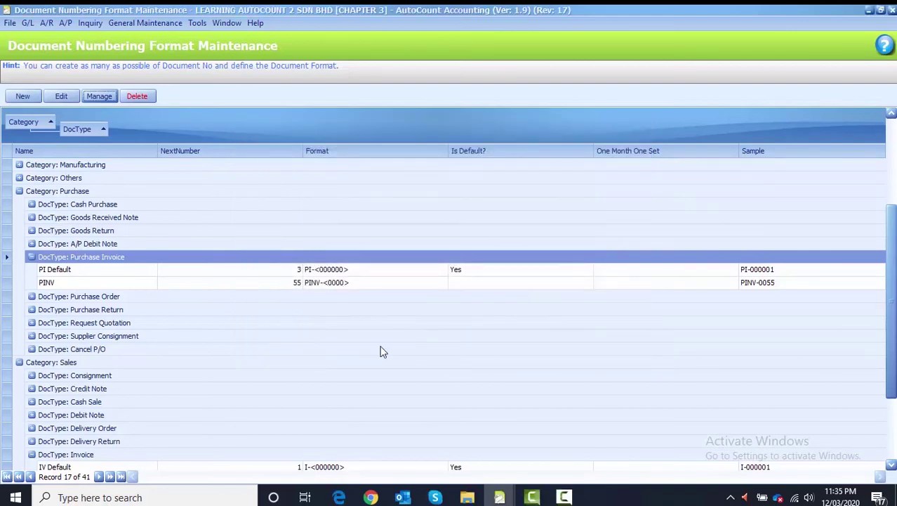
# Make INV the default Sales Invoice format and close the numbering maintenance window
pyautogui.scroll(-2, 54, 450)
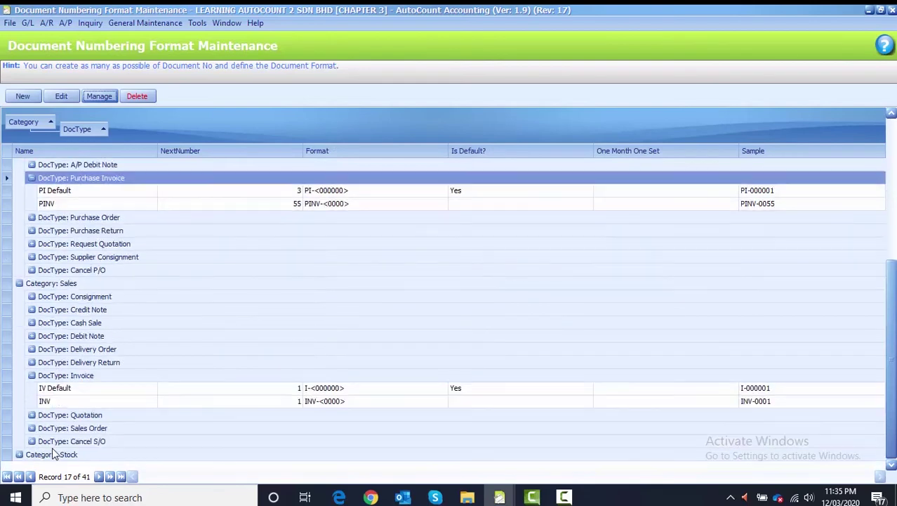
pyautogui.click(60, 377)
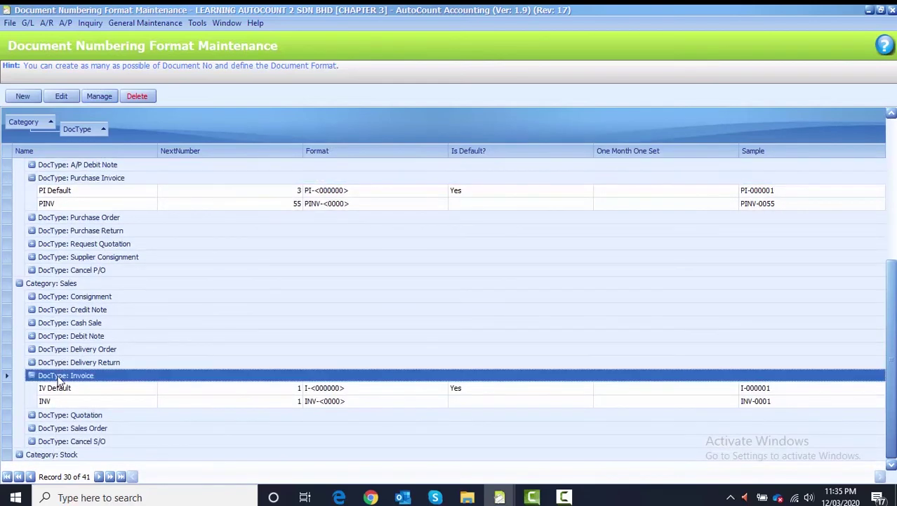
pyautogui.click(100, 97)
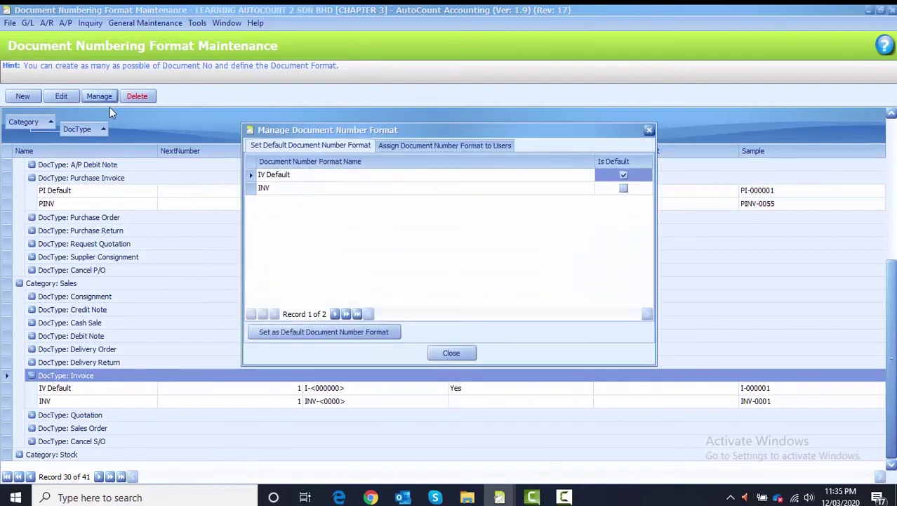
pyautogui.click(275, 191)
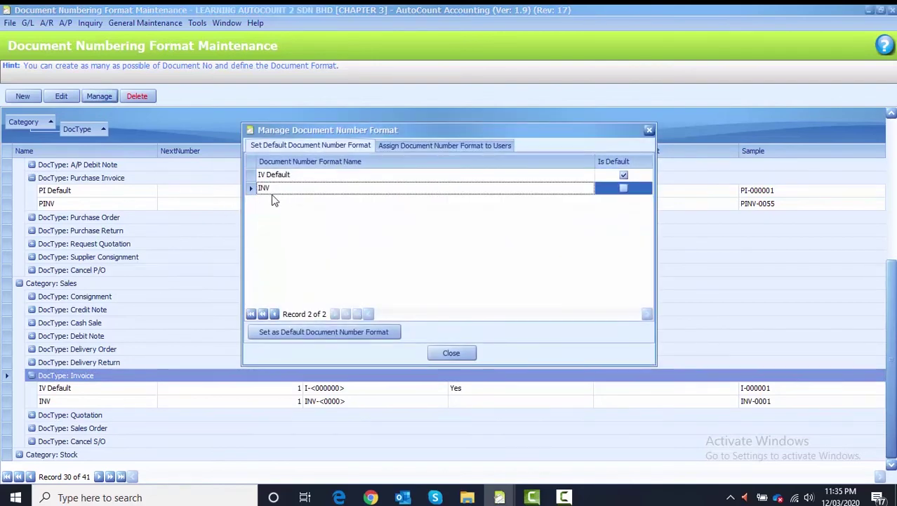
pyautogui.click(292, 332)
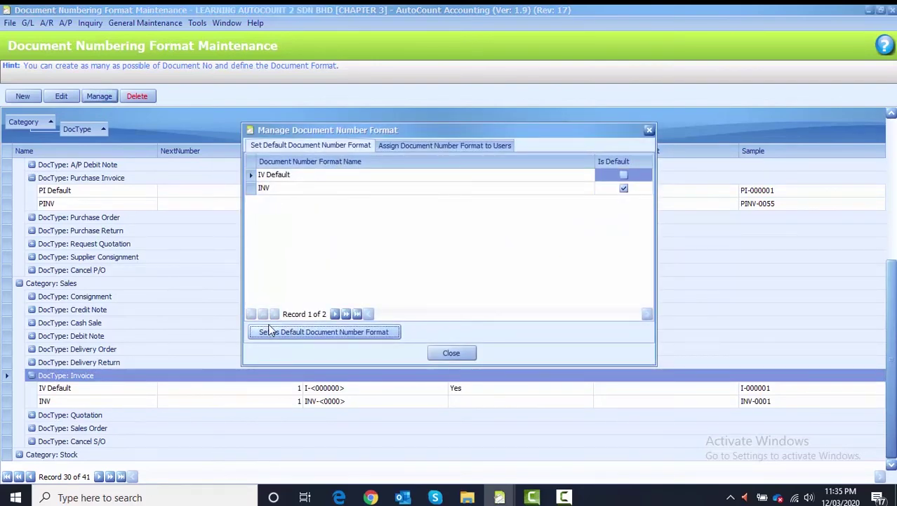
pyautogui.click(437, 354)
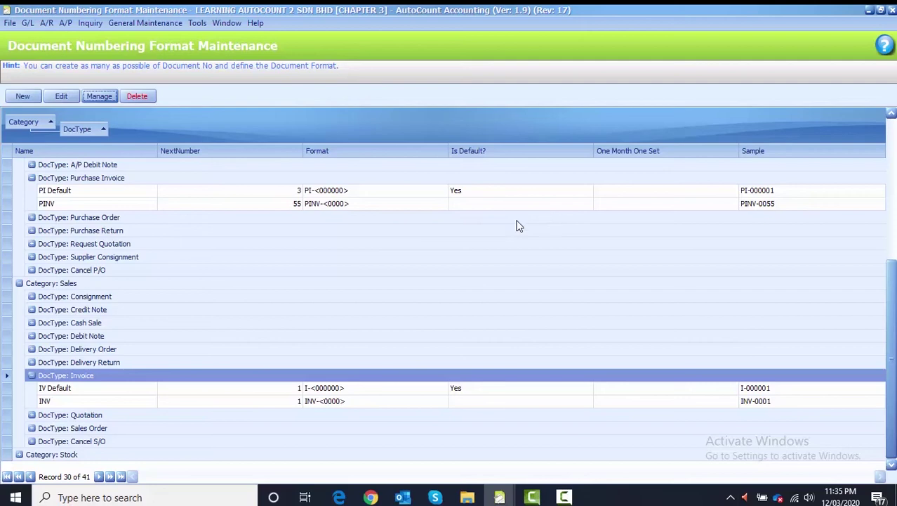
pyautogui.click(892, 11)
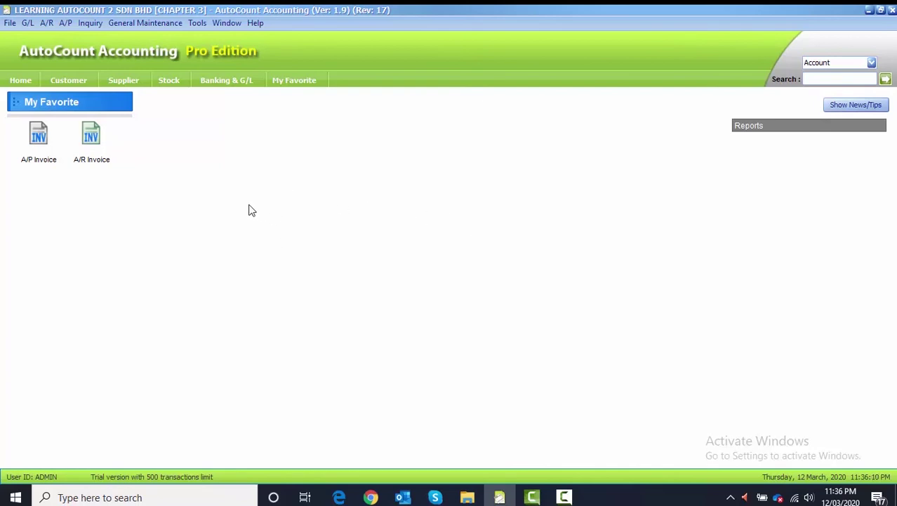
# Open the A/R functions menu
pyautogui.click(41, 26)
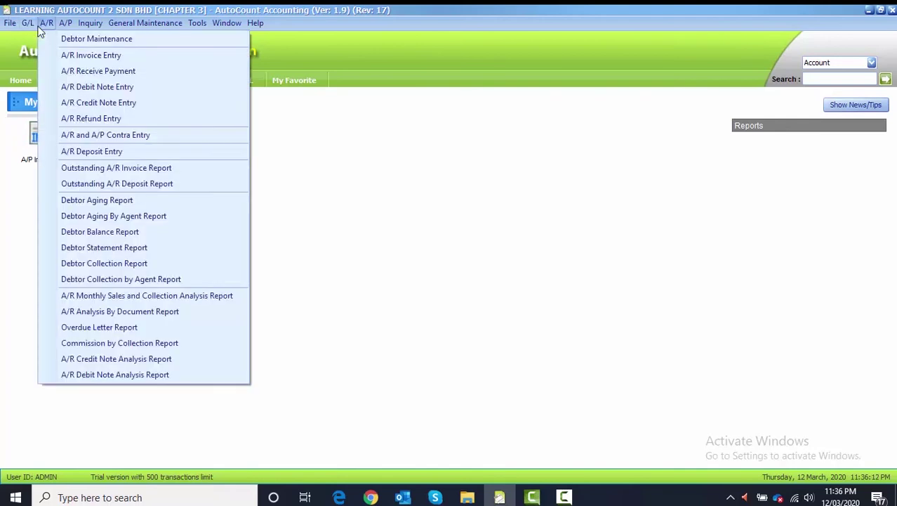
# In G/L Account Maintenance, open bank account CIMB-KL under CASH AT BANK for editing
pyautogui.moveTo(31, 29)
pyautogui.click(33, 42)
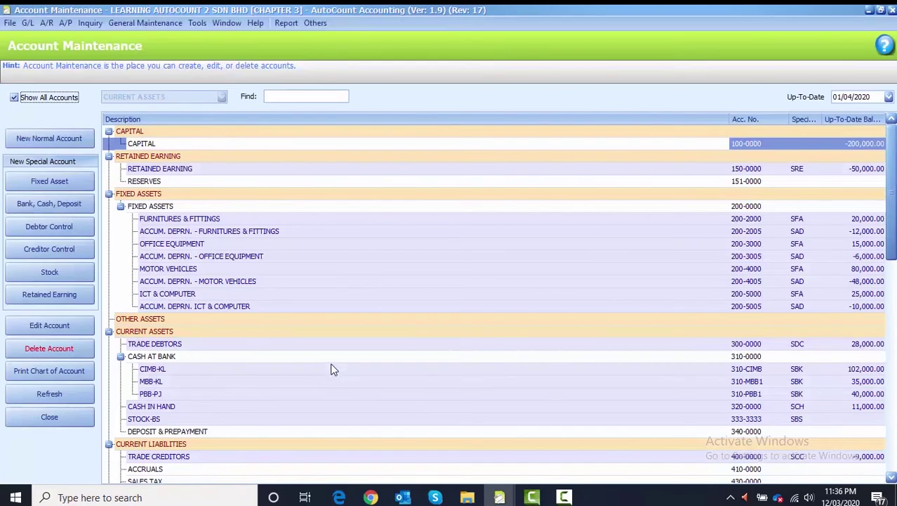
pyautogui.scroll(-1, 332, 368)
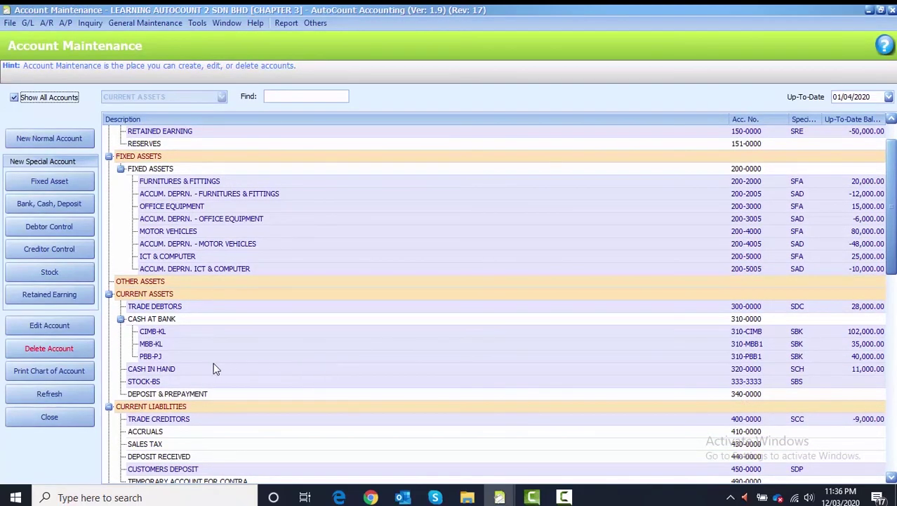
pyautogui.click(175, 333)
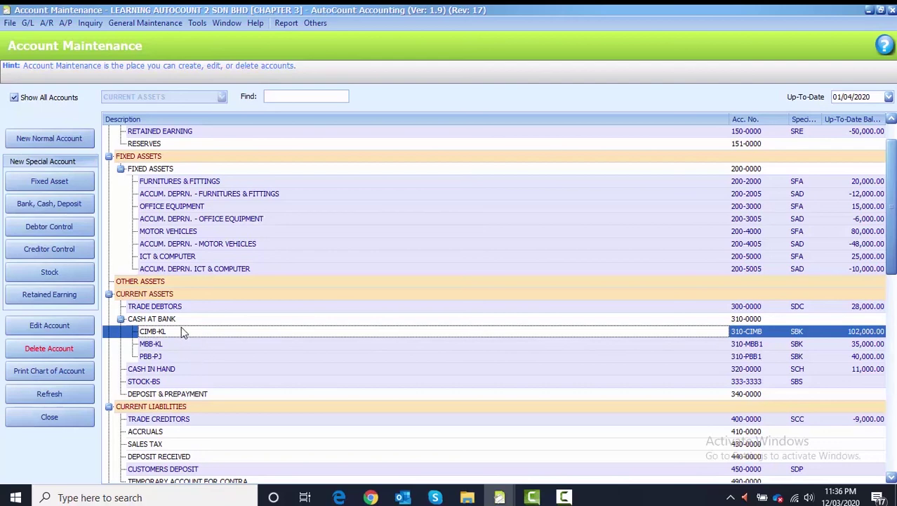
pyautogui.click(68, 326)
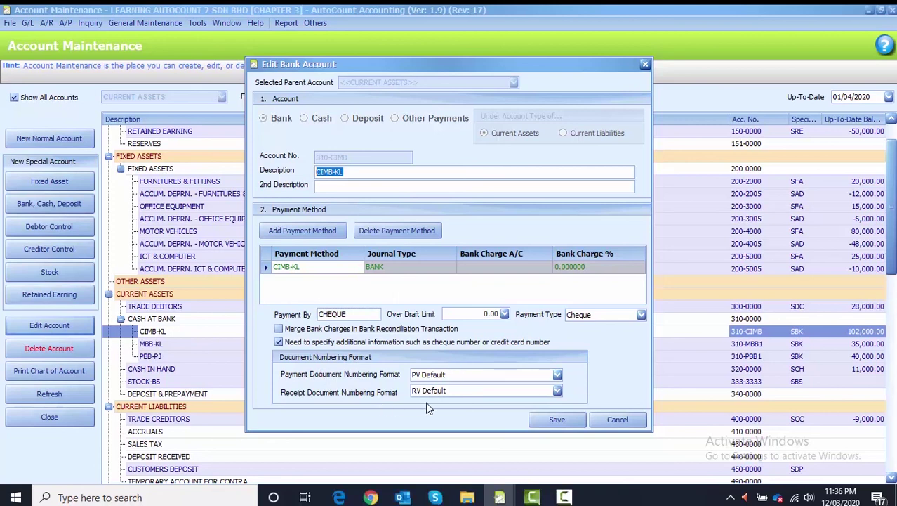
# Choose OR-CIMB as the CIMB-KL receipt numbering format and save the account
pyautogui.click(557, 391)
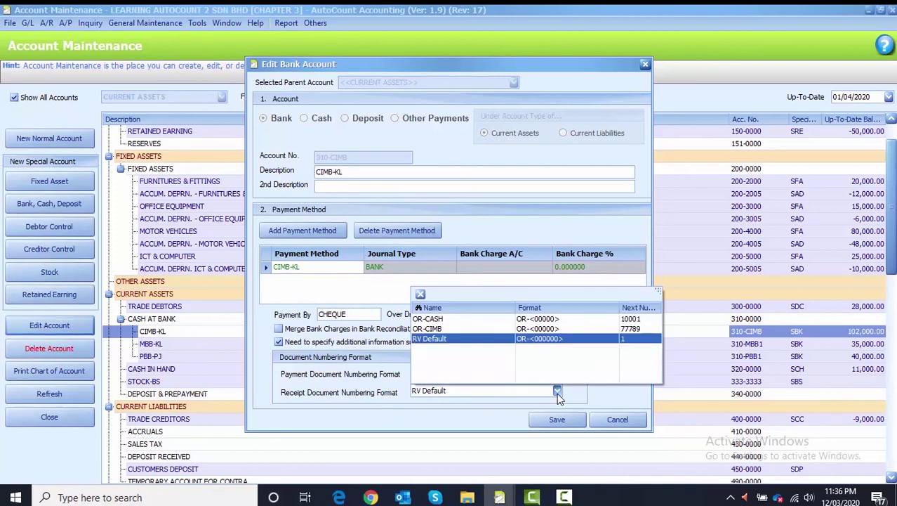
pyautogui.click(447, 328)
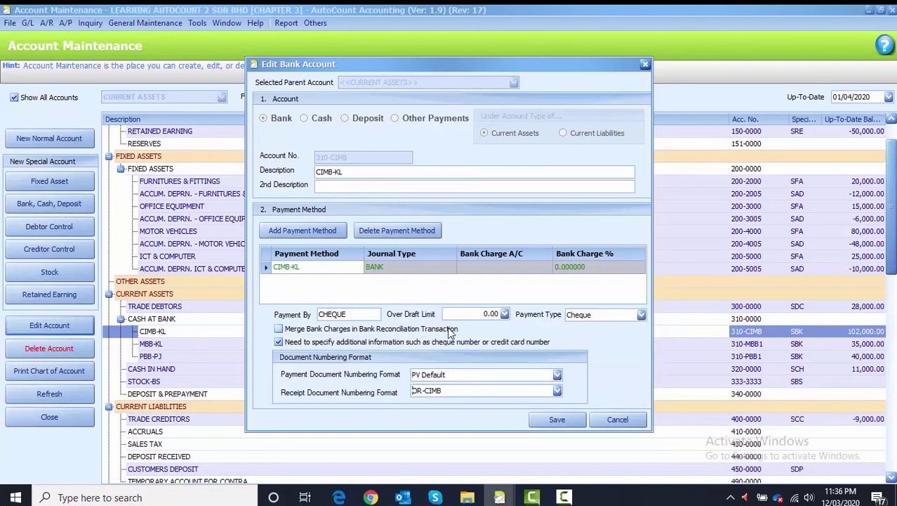
pyautogui.click(552, 422)
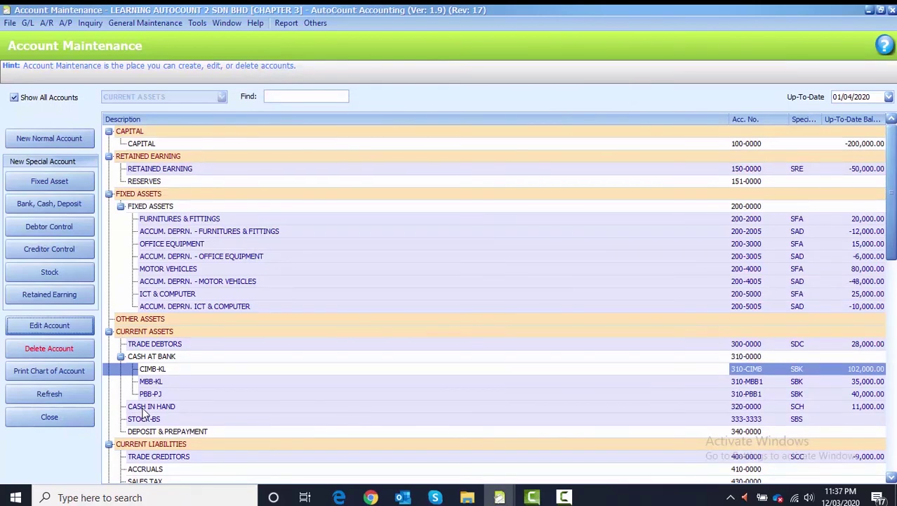
# Give CASH IN HAND CPV payment and OR-CASH receipt numbering, save, and close account maintenance
pyautogui.click(143, 408)
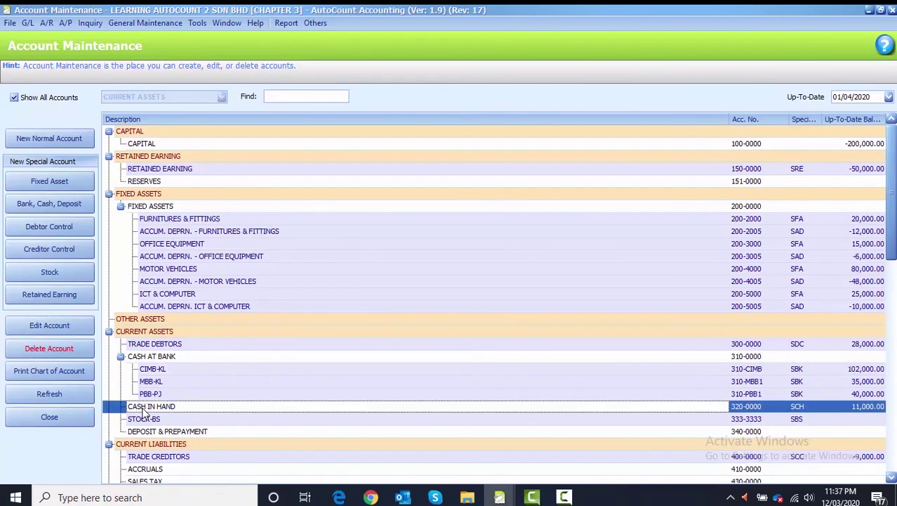
pyautogui.click(65, 326)
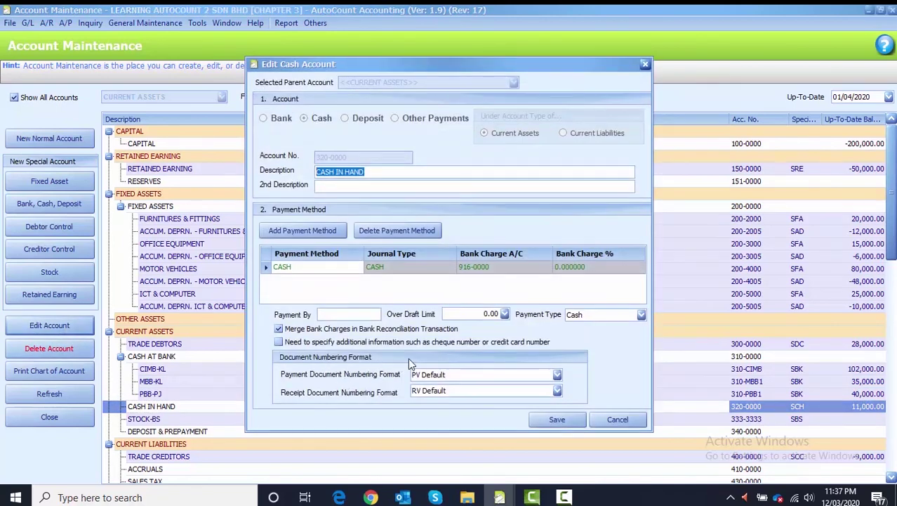
pyautogui.click(557, 376)
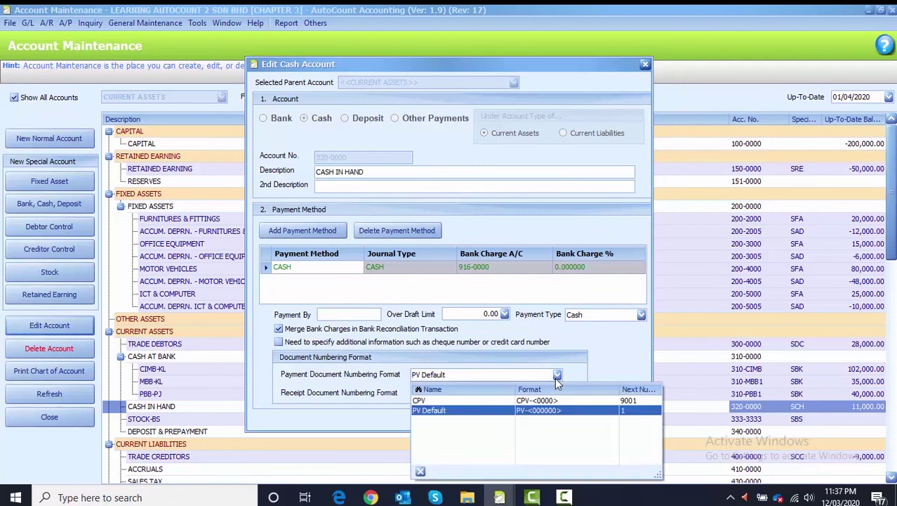
pyautogui.click(457, 397)
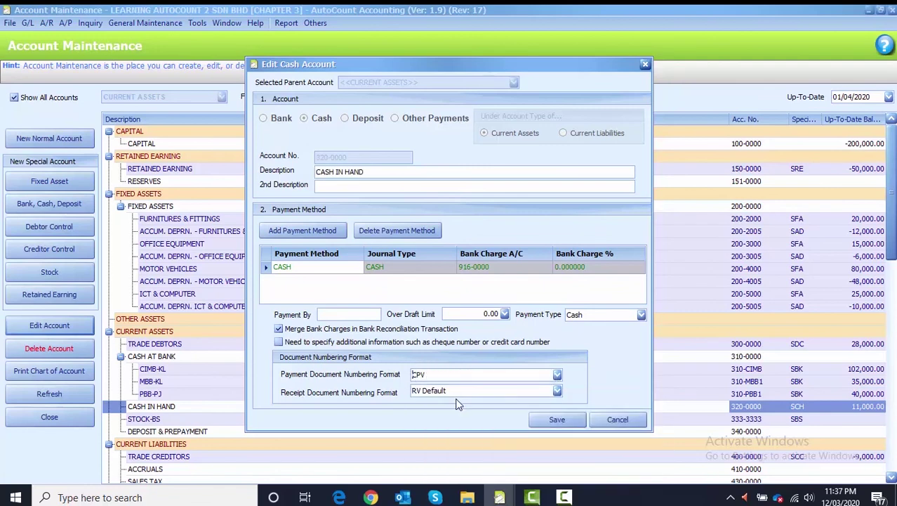
pyautogui.click(556, 391)
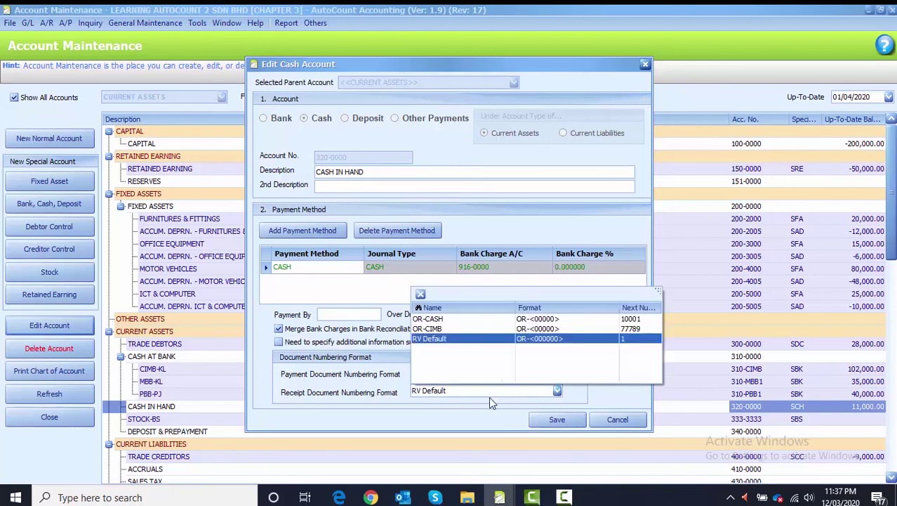
pyautogui.click(422, 338)
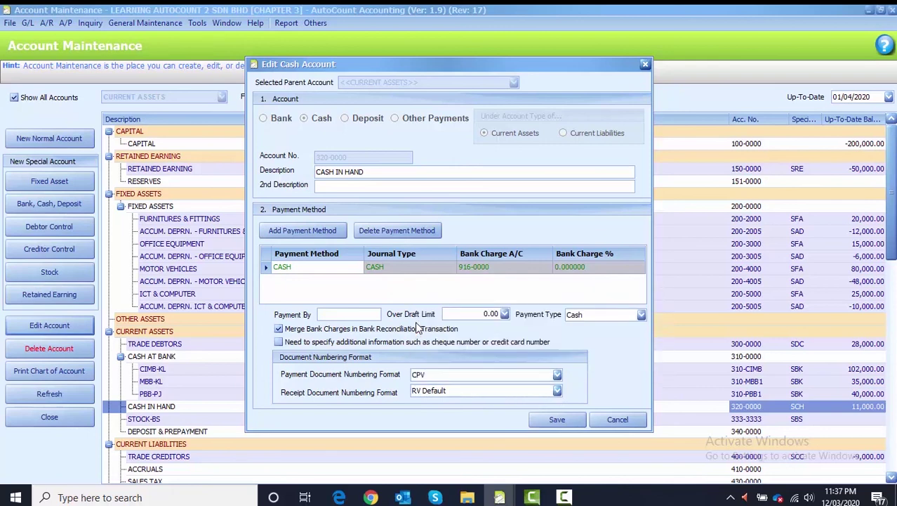
pyautogui.click(557, 419)
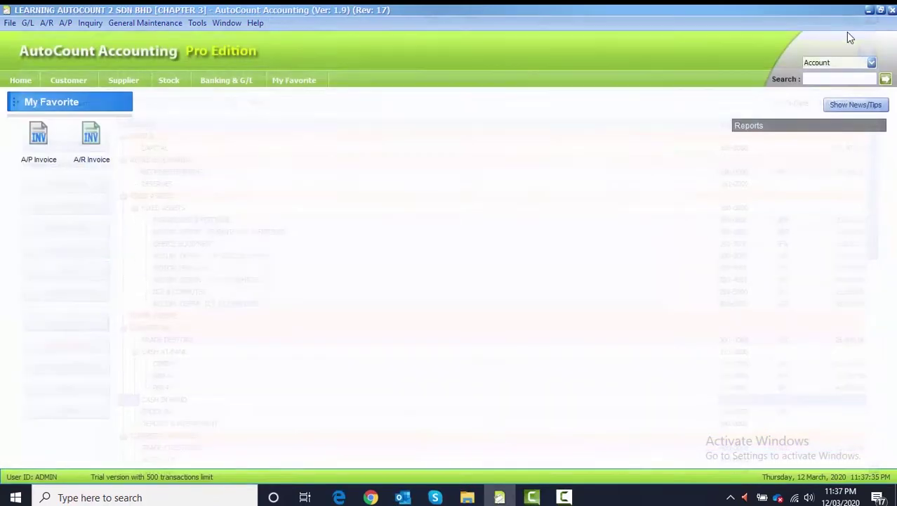
pyautogui.click(893, 10)
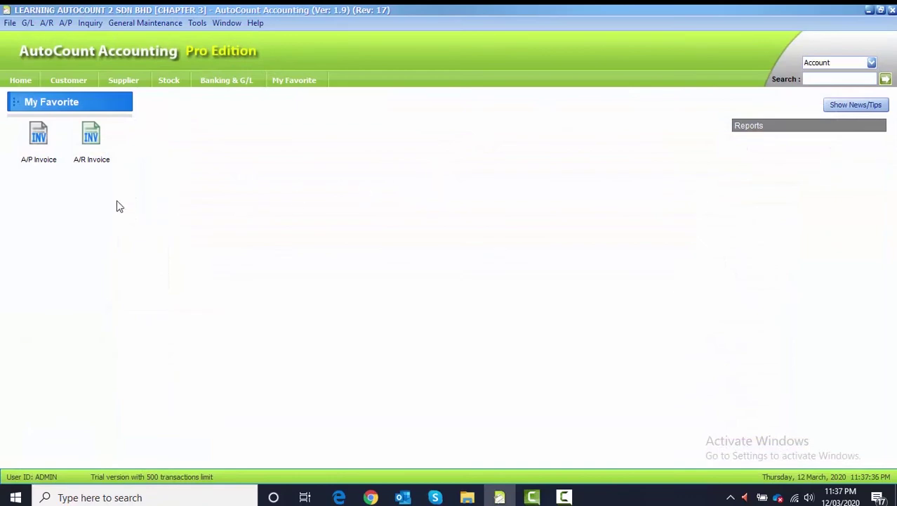